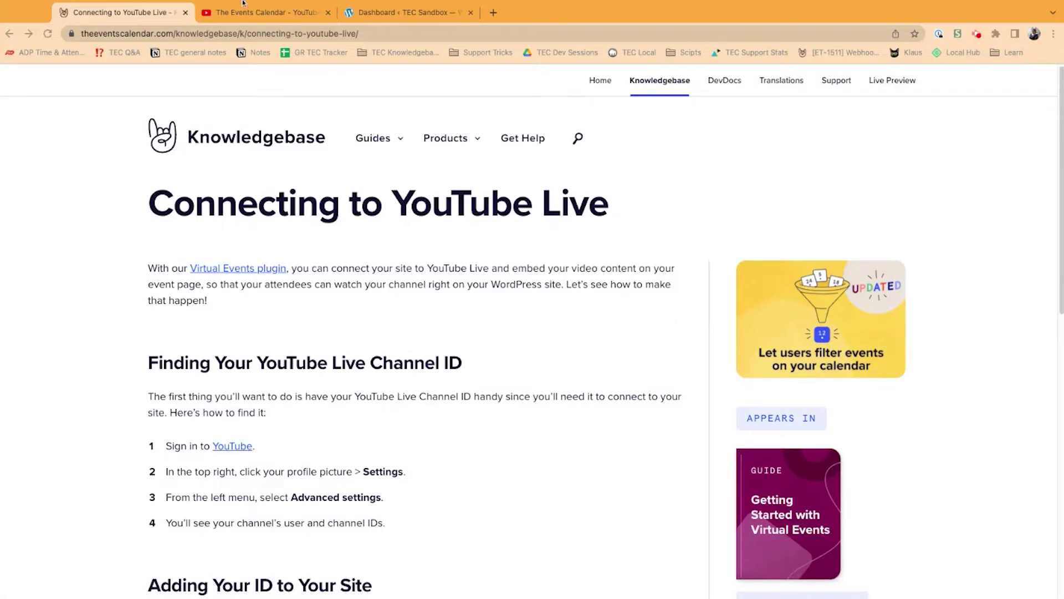
# Reach the advanced account settings of The Events Calendar YouTube channel
pyautogui.click(258, 12)
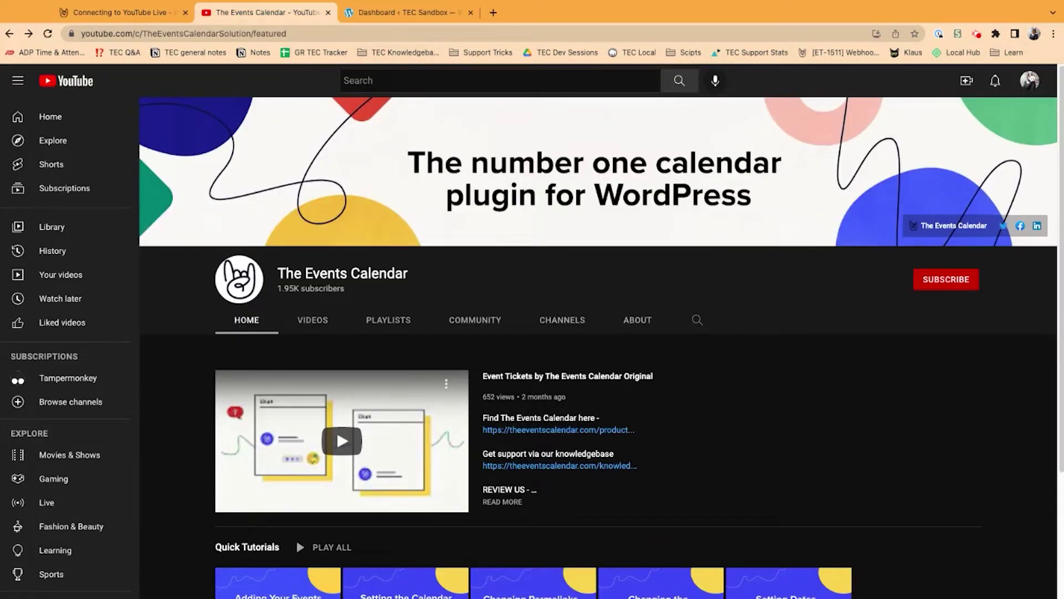
pyautogui.click(1030, 81)
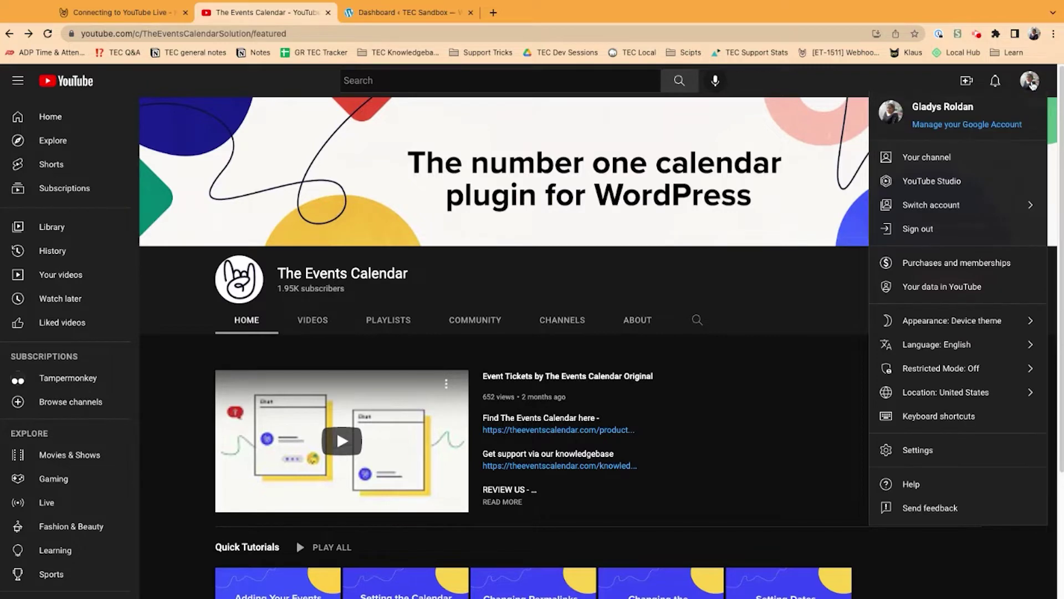
pyautogui.click(939, 454)
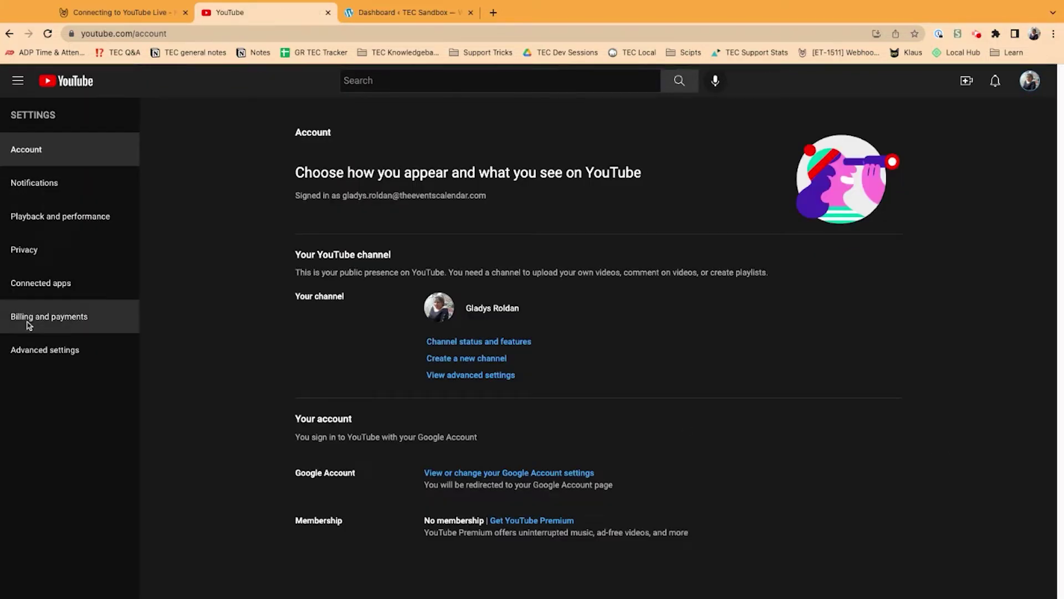
pyautogui.click(66, 356)
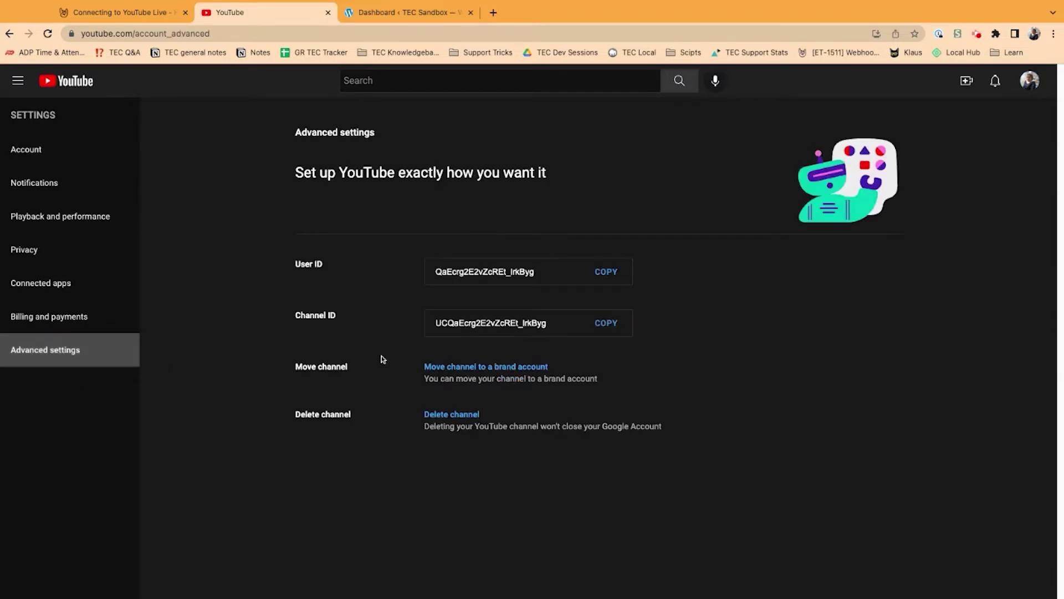
# Select the whole Channel ID value and copy it to the clipboard
pyautogui.click(492, 323)
pyautogui.doubleClick(495, 322)
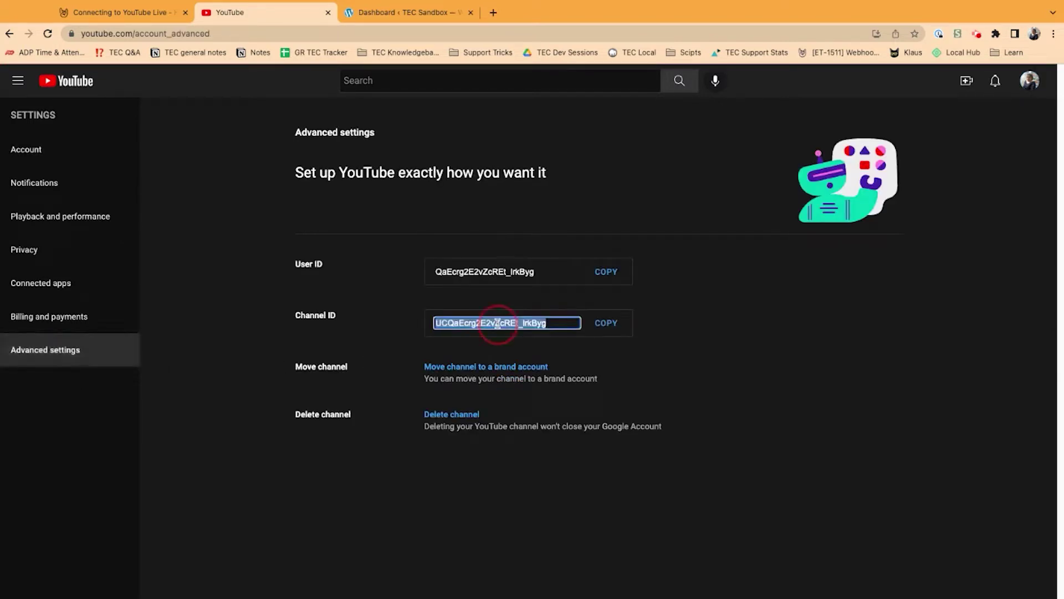
pyautogui.click(606, 322)
# Paste the copied channel ID into the default YouTube Live channel ID field under Events Calendar Integrations
pyautogui.click(415, 15)
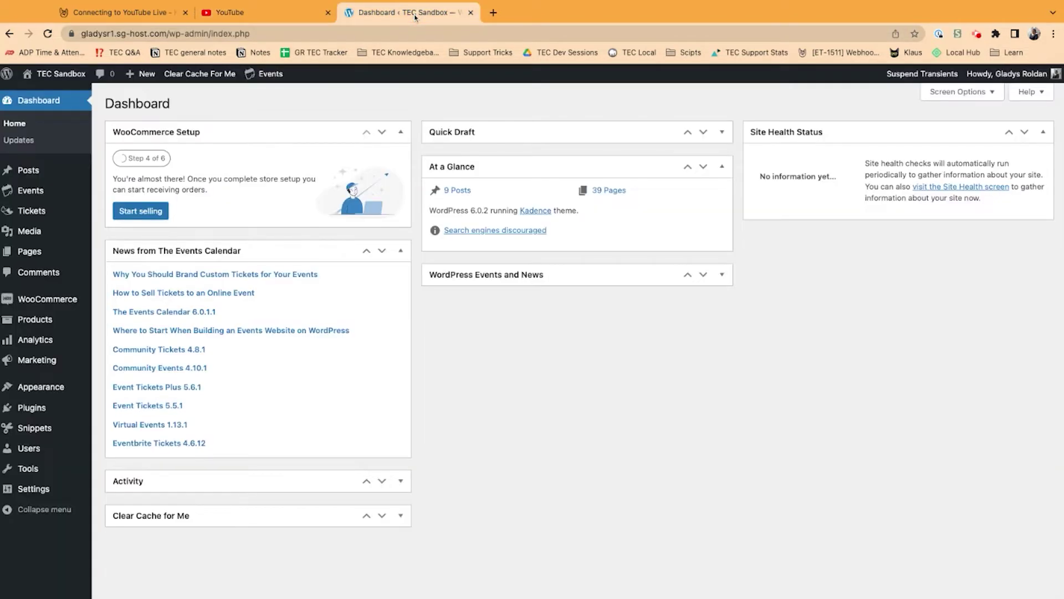
pyautogui.moveTo(31, 191)
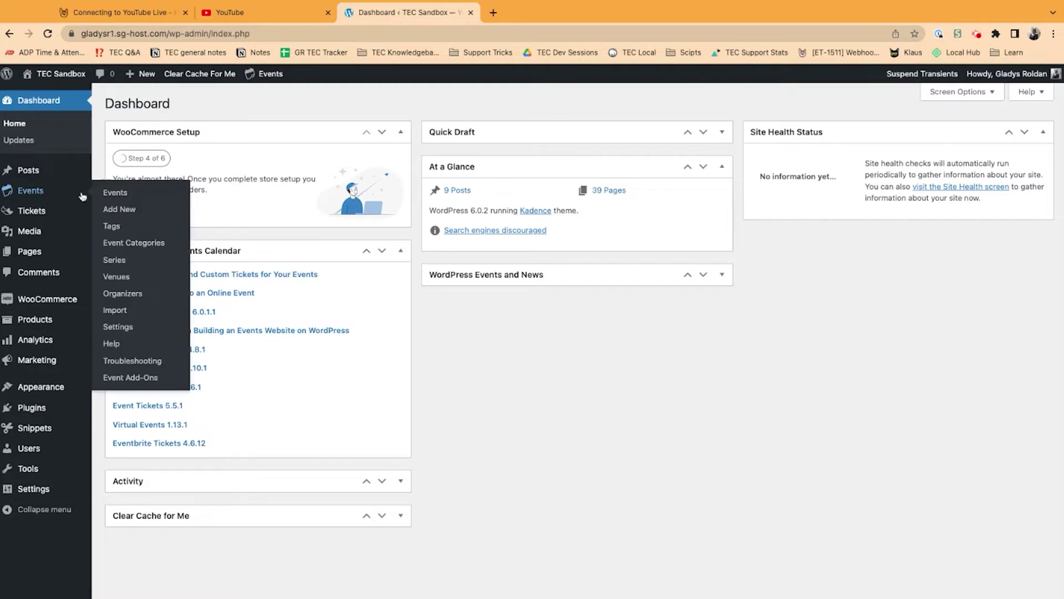
pyautogui.click(119, 326)
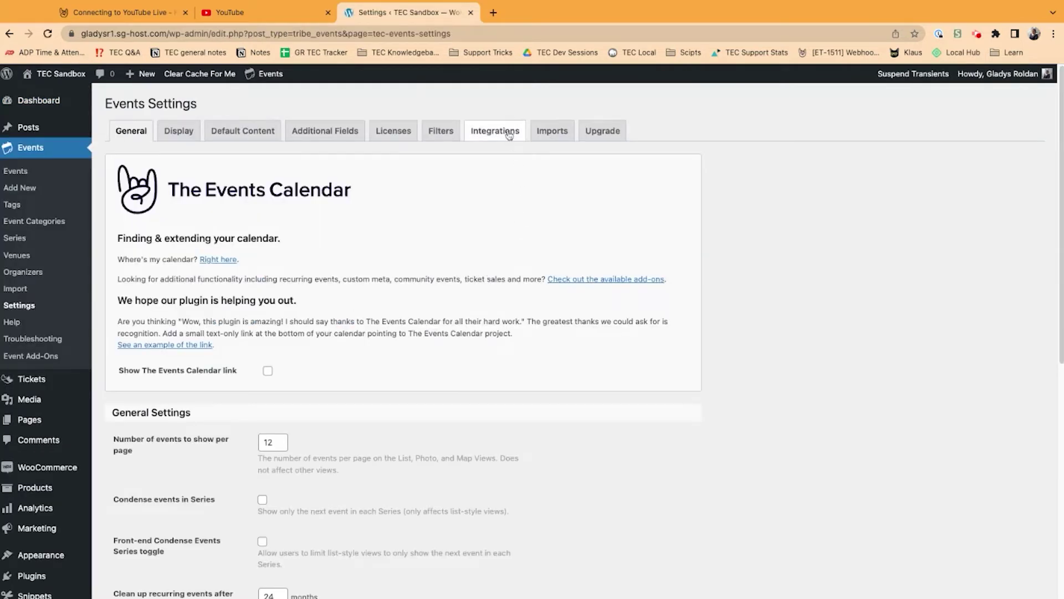
pyautogui.click(495, 131)
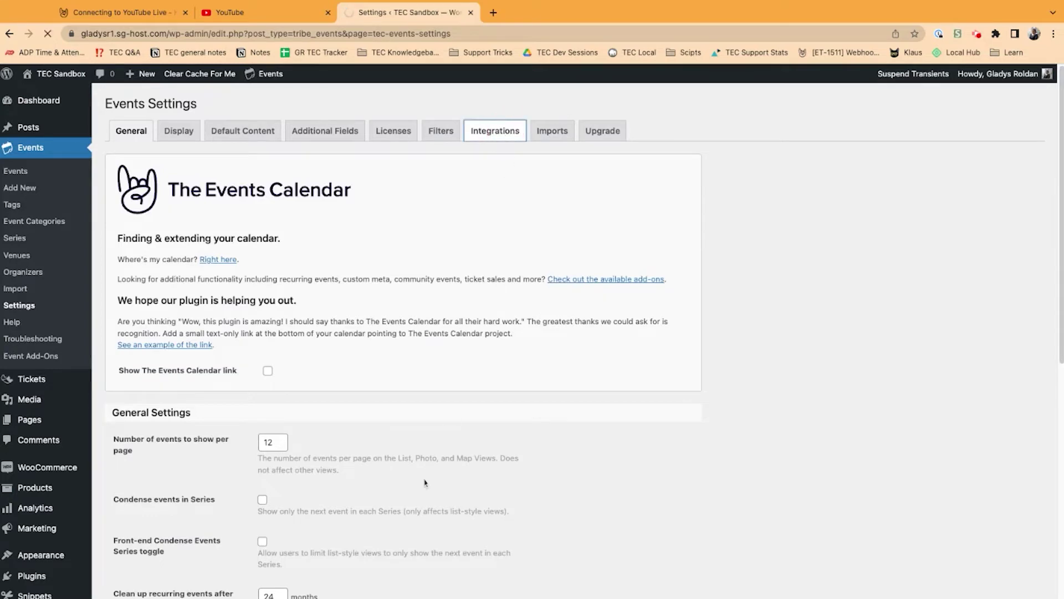
pyautogui.scroll(-5, 270, 535)
pyautogui.scroll(-5, 270, 535)
pyautogui.scroll(-5, 270, 535)
pyautogui.click(197, 516)
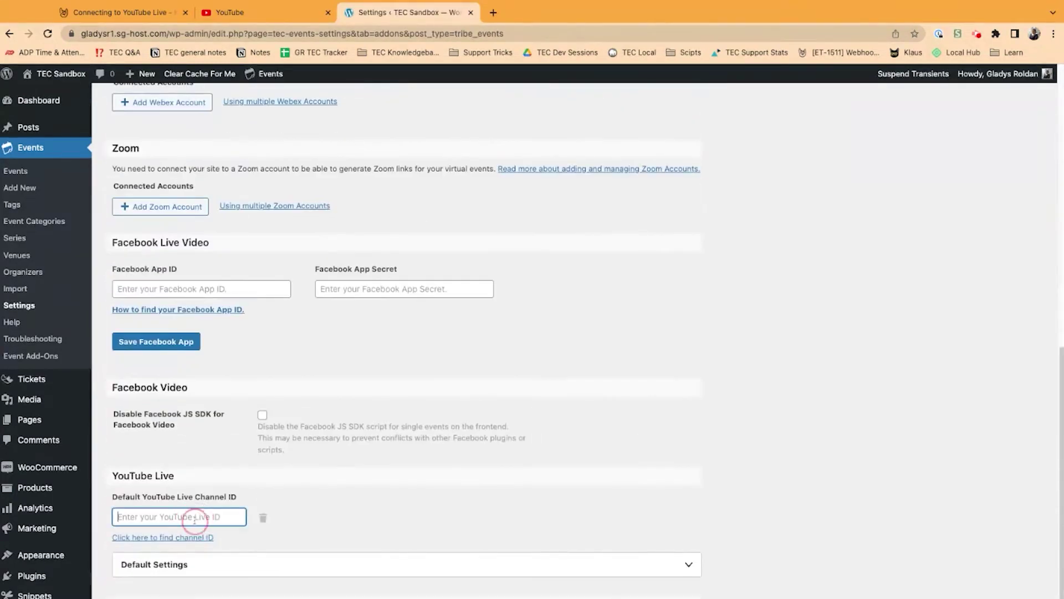
pyautogui.hotkey('ctrl', 'v')
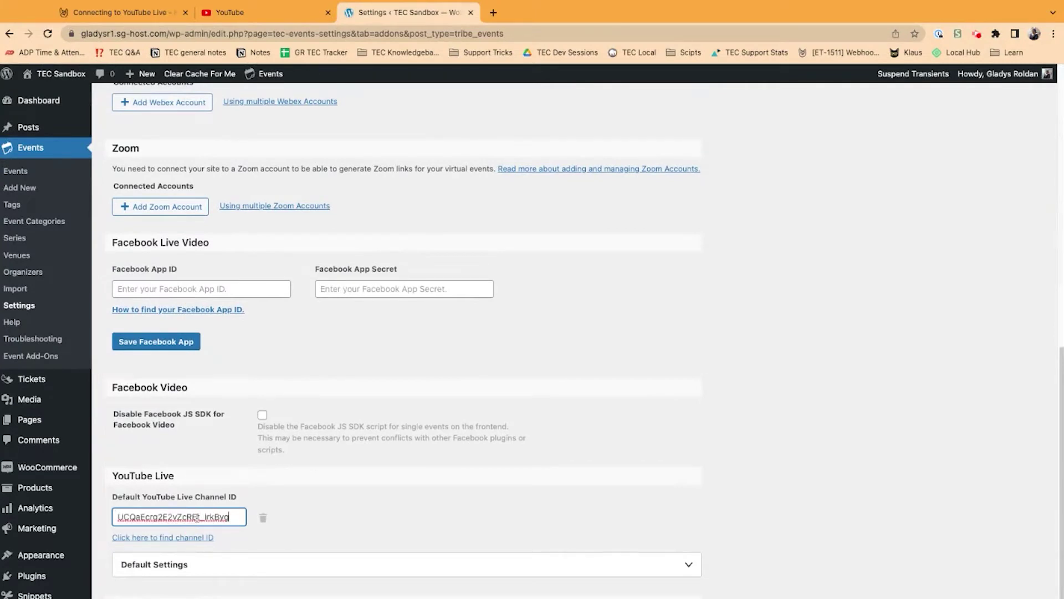
pyautogui.scroll(-5, 365, 383)
pyautogui.scroll(-1, 382, 361)
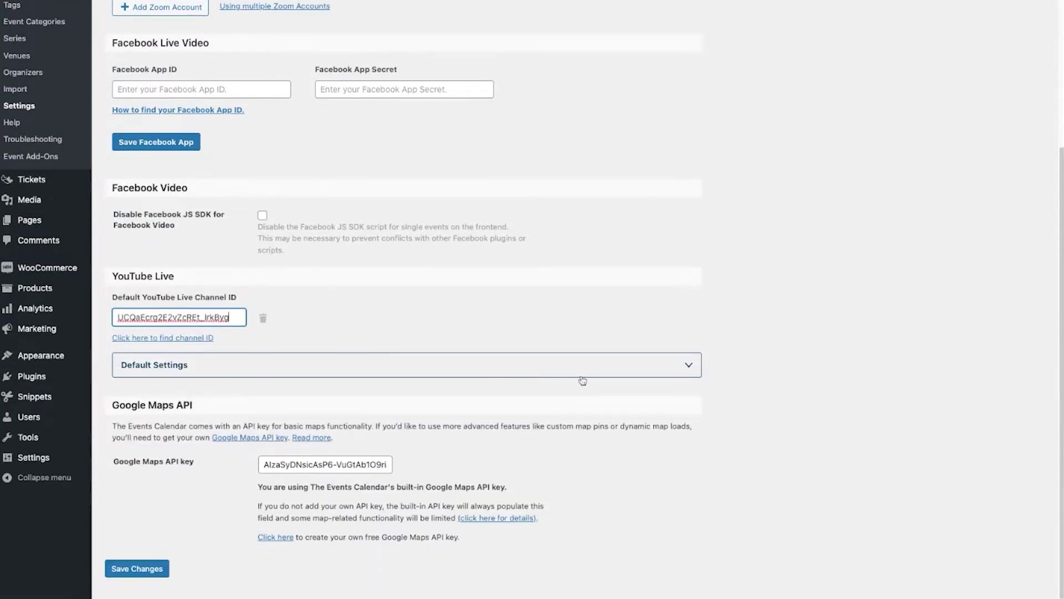
# Enable Include live chat, Modest Branding and Restrict Related Videos as YouTube Live defaults and save changes
pyautogui.click(657, 371)
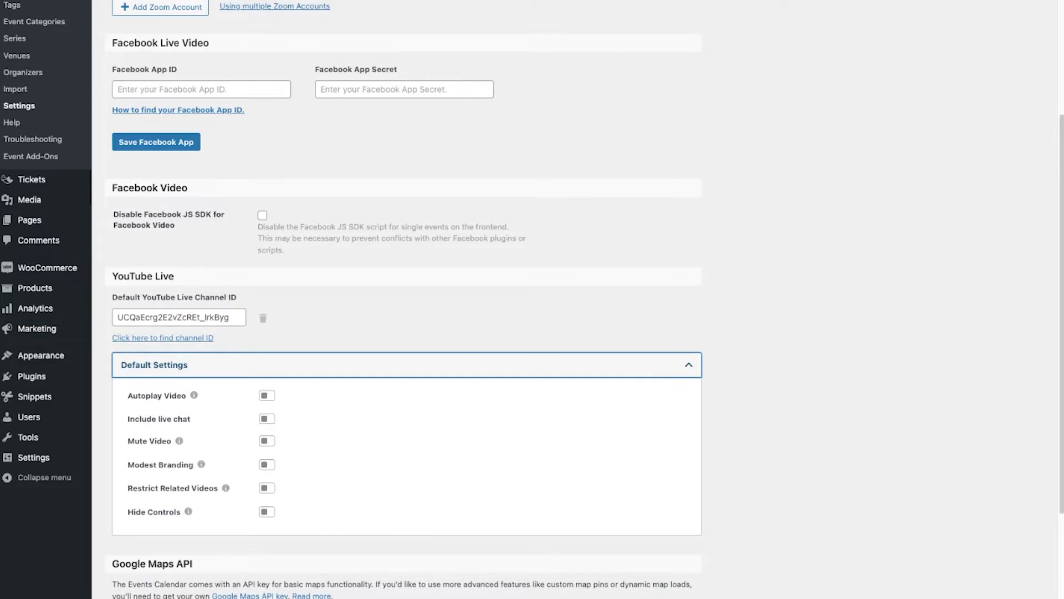
pyautogui.click(266, 418)
pyautogui.click(267, 464)
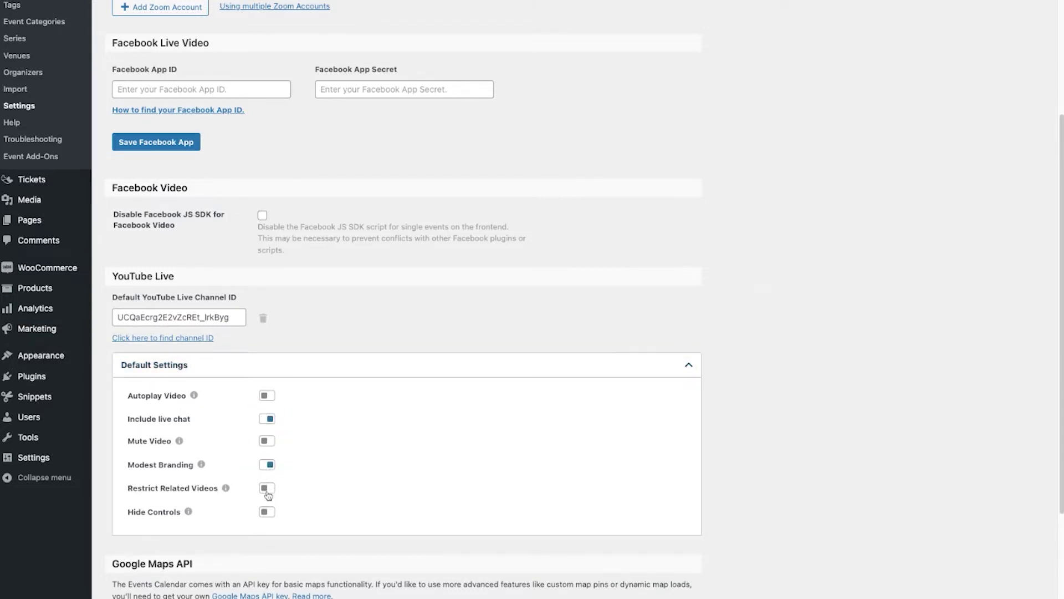
pyautogui.click(266, 489)
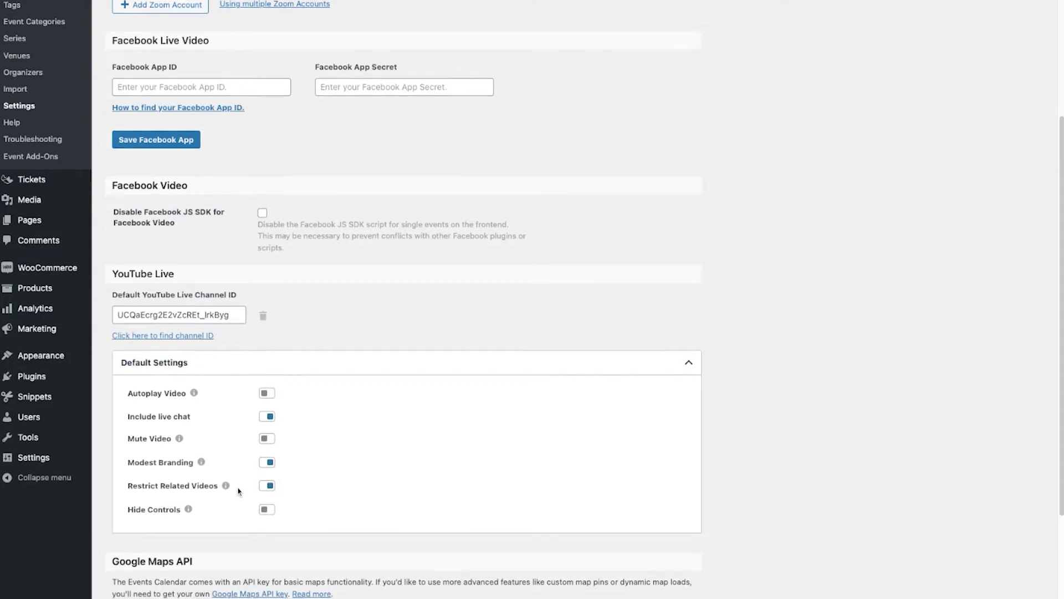
pyautogui.scroll(-2, 249, 492)
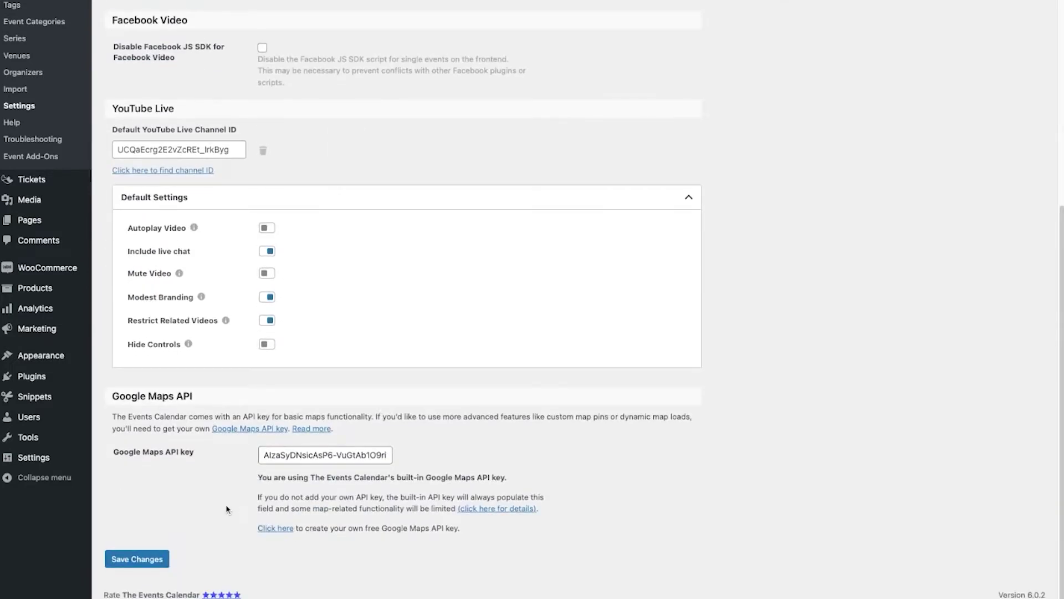
pyautogui.click(155, 560)
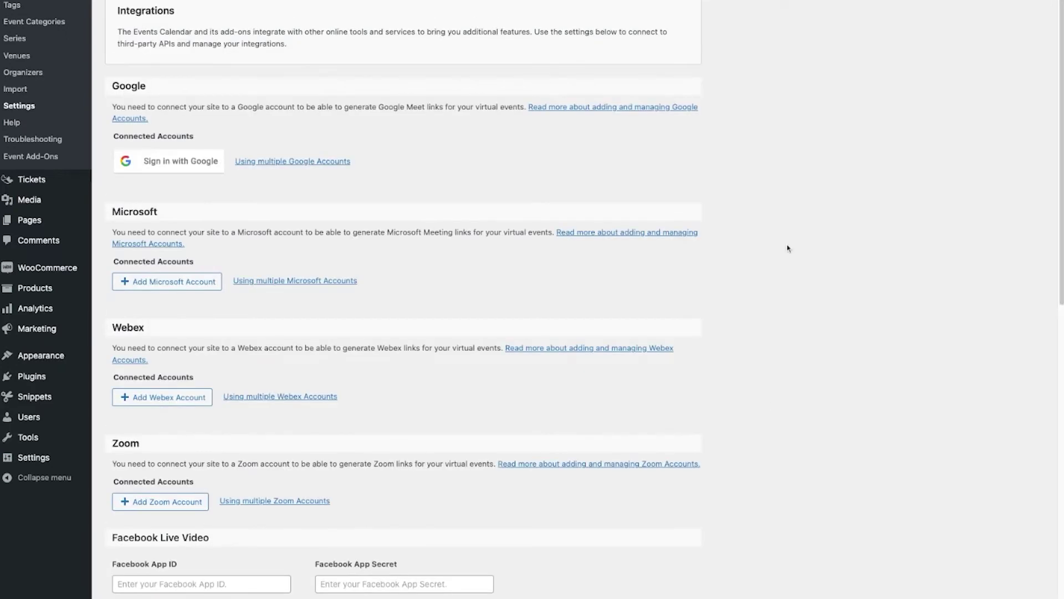
pyautogui.scroll(5, 169, 57)
# From the Events list, bring up the YouTube Live Event's edit screen
pyautogui.click(17, 172)
pyautogui.moveTo(159, 280)
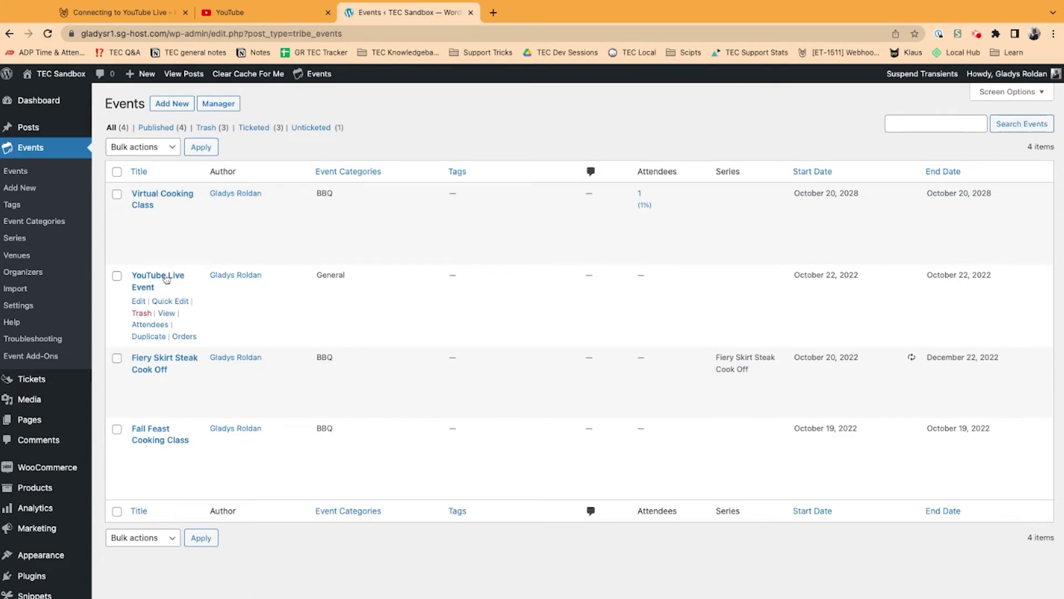
pyautogui.click(138, 301)
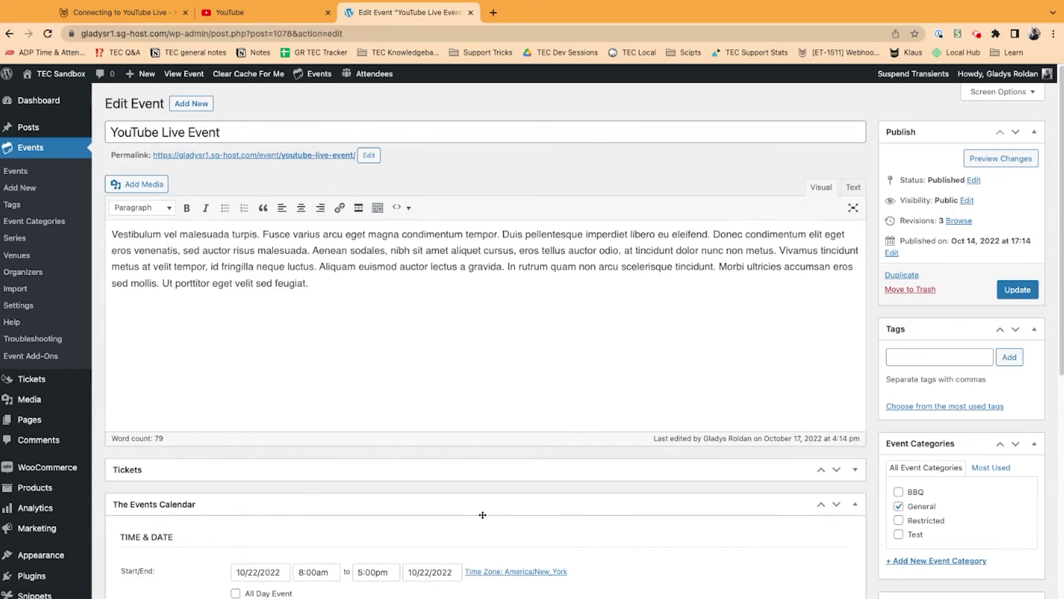
pyautogui.scroll(-8, 445, 525)
pyautogui.scroll(-2, 445, 524)
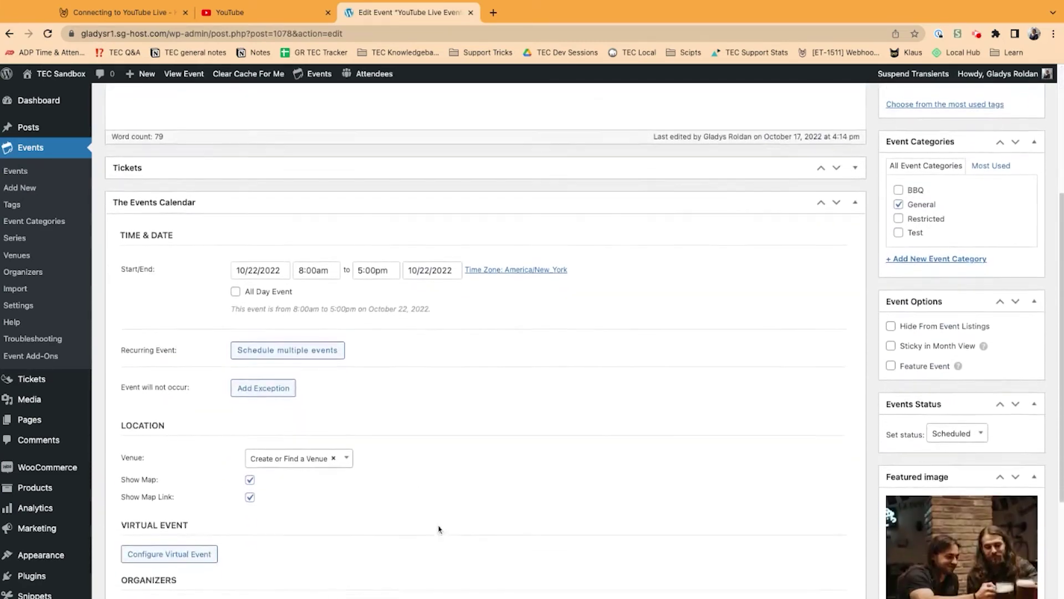
pyautogui.scroll(-3, 439, 529)
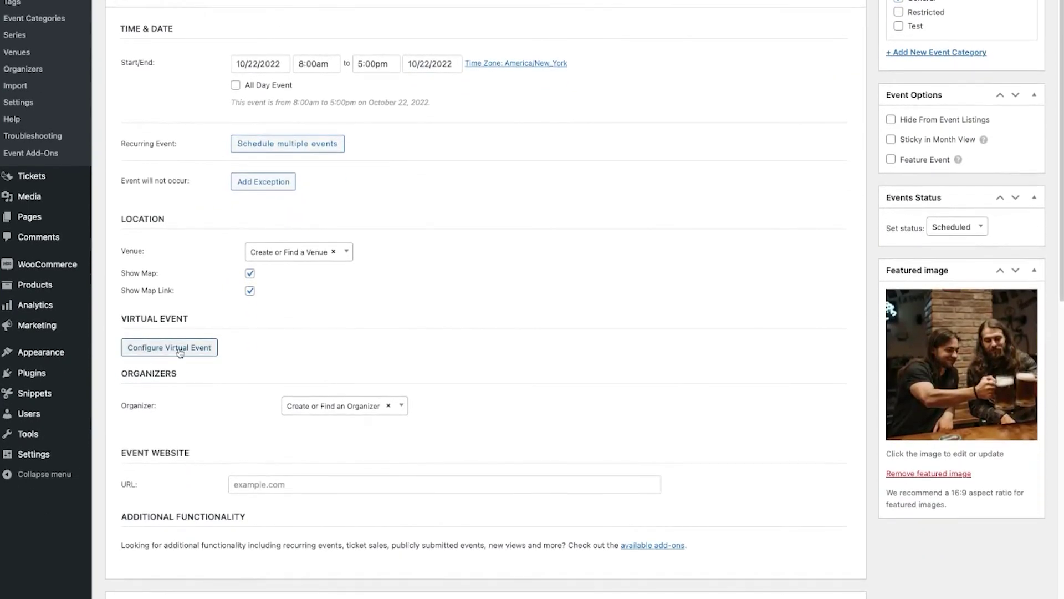
# Configure the event as virtual with YouTube Live as video source, show its video settings, and update it
pyautogui.click(178, 350)
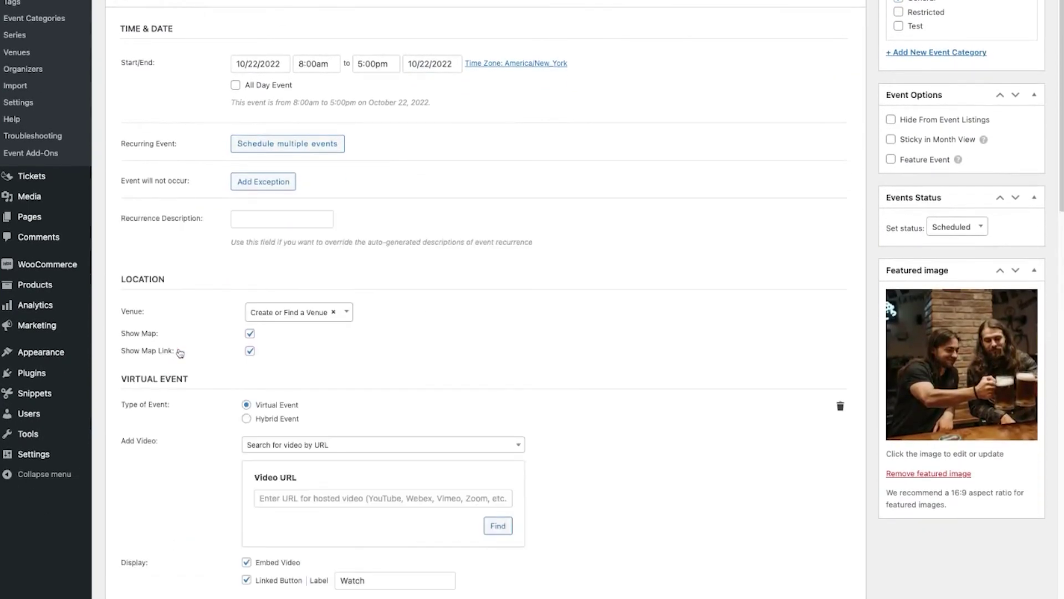
pyautogui.scroll(-5, 412, 350)
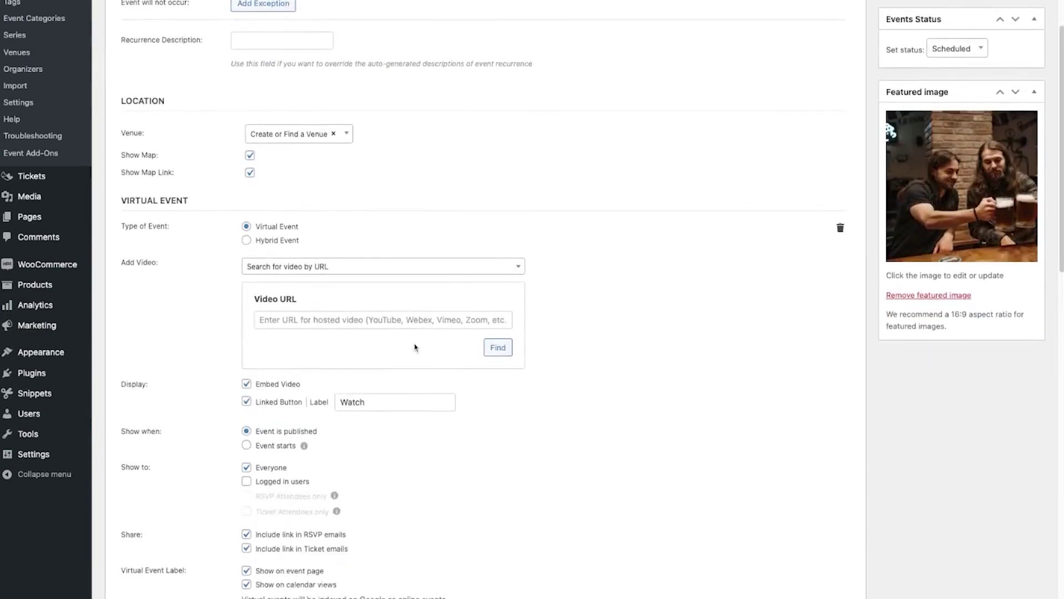
pyautogui.click(403, 268)
pyautogui.click(337, 343)
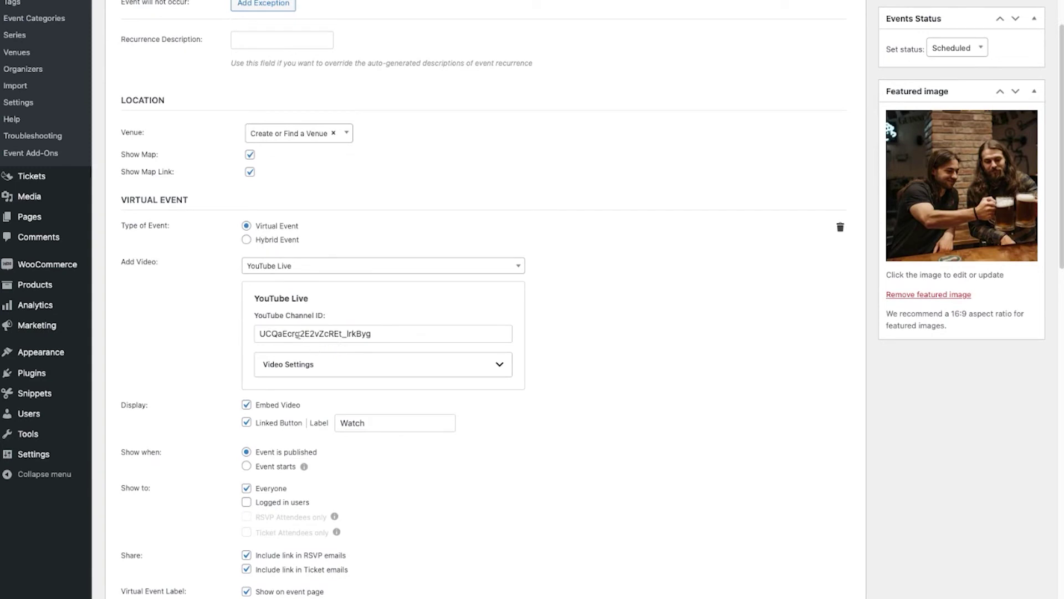
pyautogui.click(367, 365)
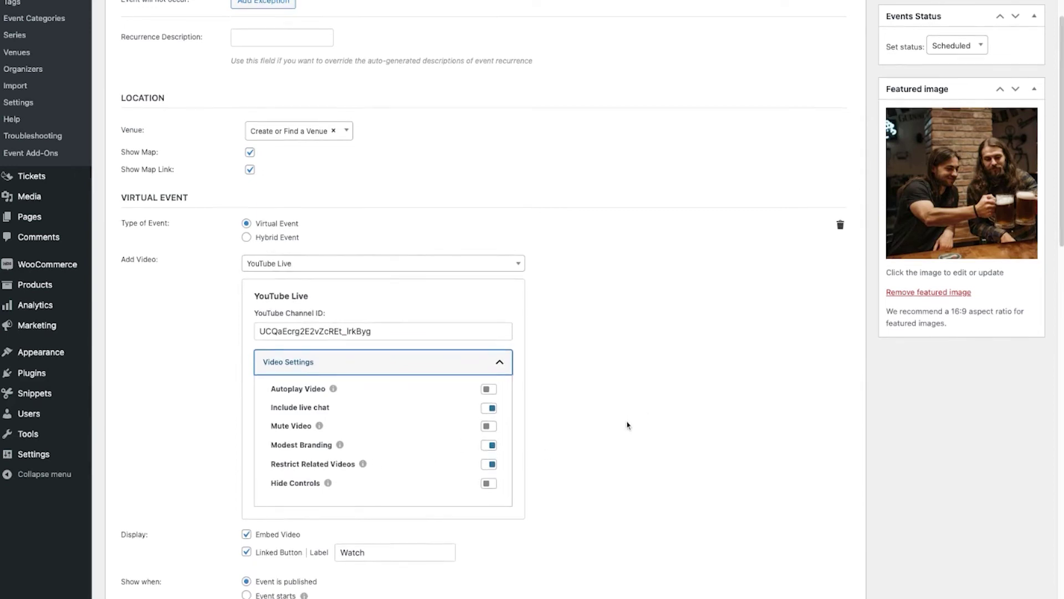
pyautogui.scroll(-2, 627, 420)
pyautogui.scroll(-2, 627, 420)
pyautogui.scroll(10, 715, 316)
pyautogui.scroll(8, 781, 332)
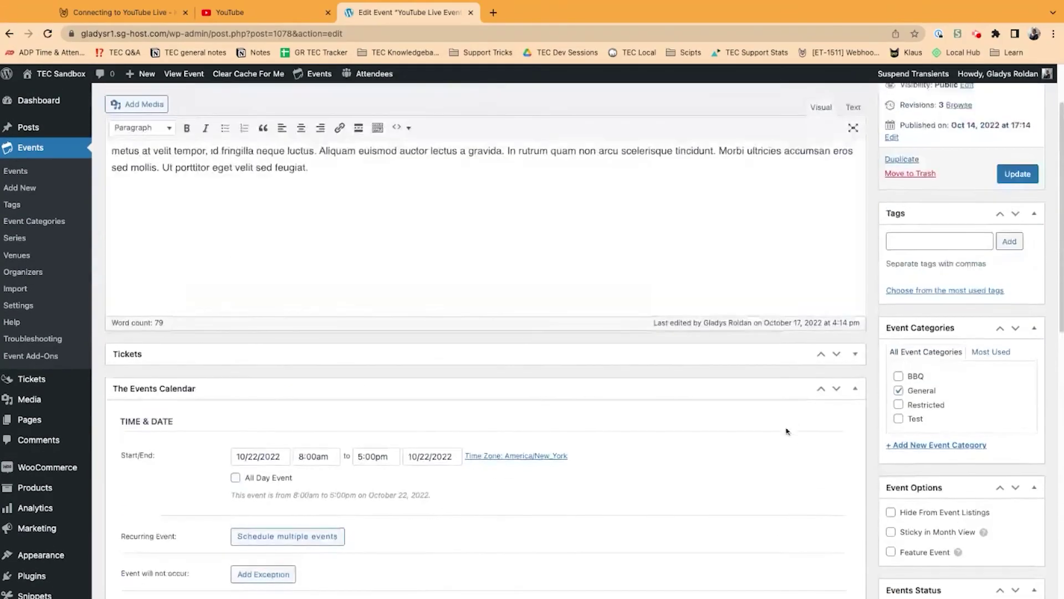
pyautogui.scroll(3, 781, 333)
pyautogui.scroll(1, 962, 255)
pyautogui.click(1016, 289)
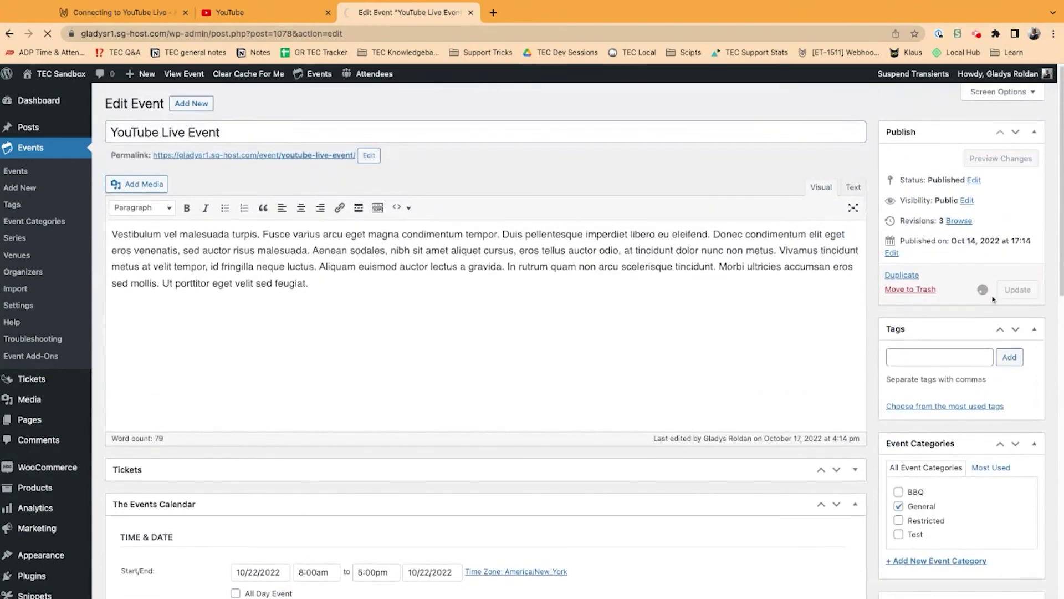